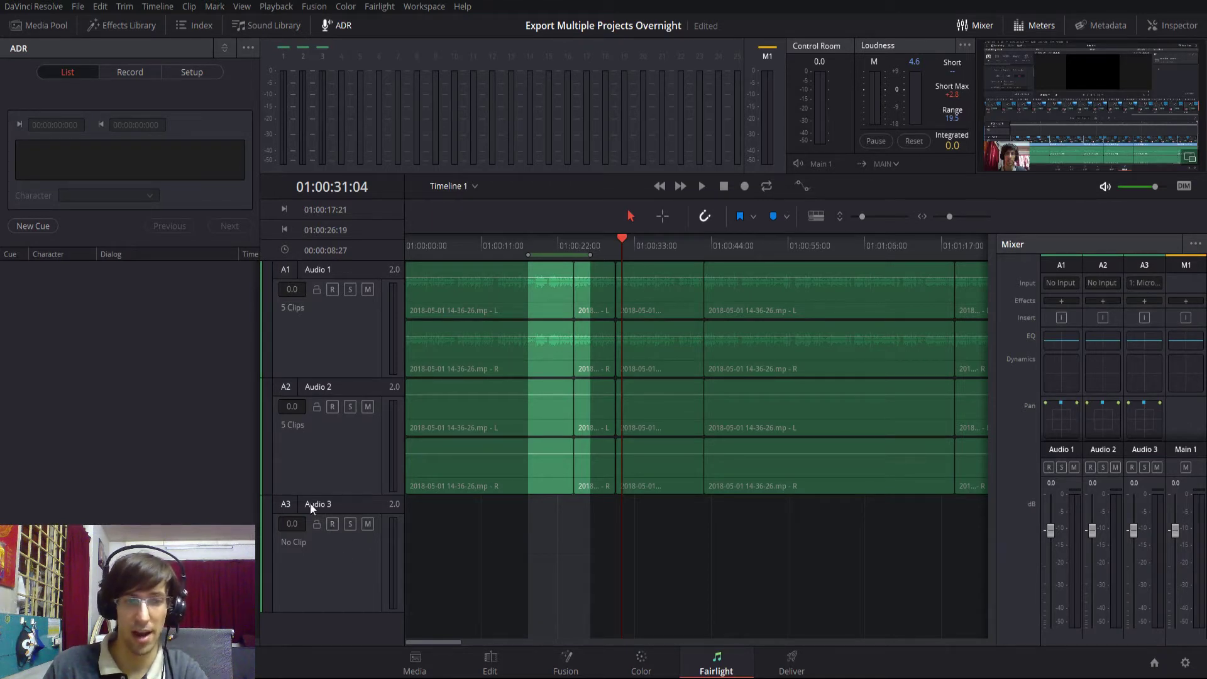
# Step: Open Audio 3's track options and dismiss them without adding a track
pyautogui.rightClick(333, 605)
pyautogui.moveTo(375, 476)
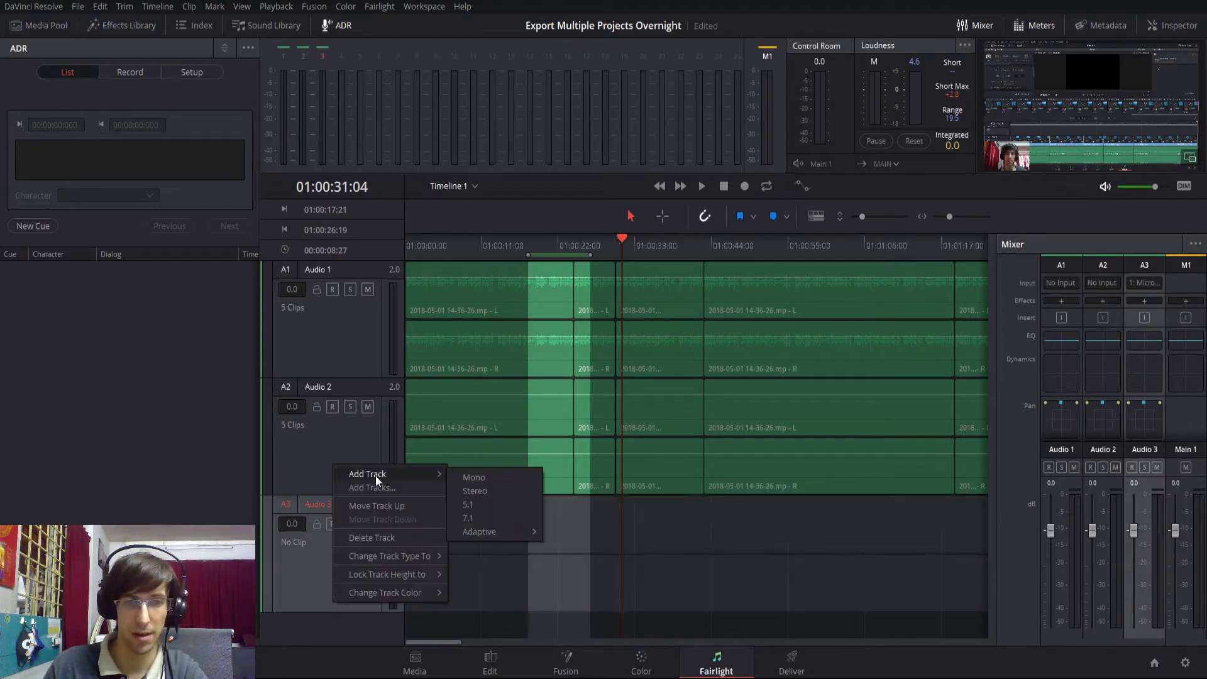
pyautogui.click(612, 512)
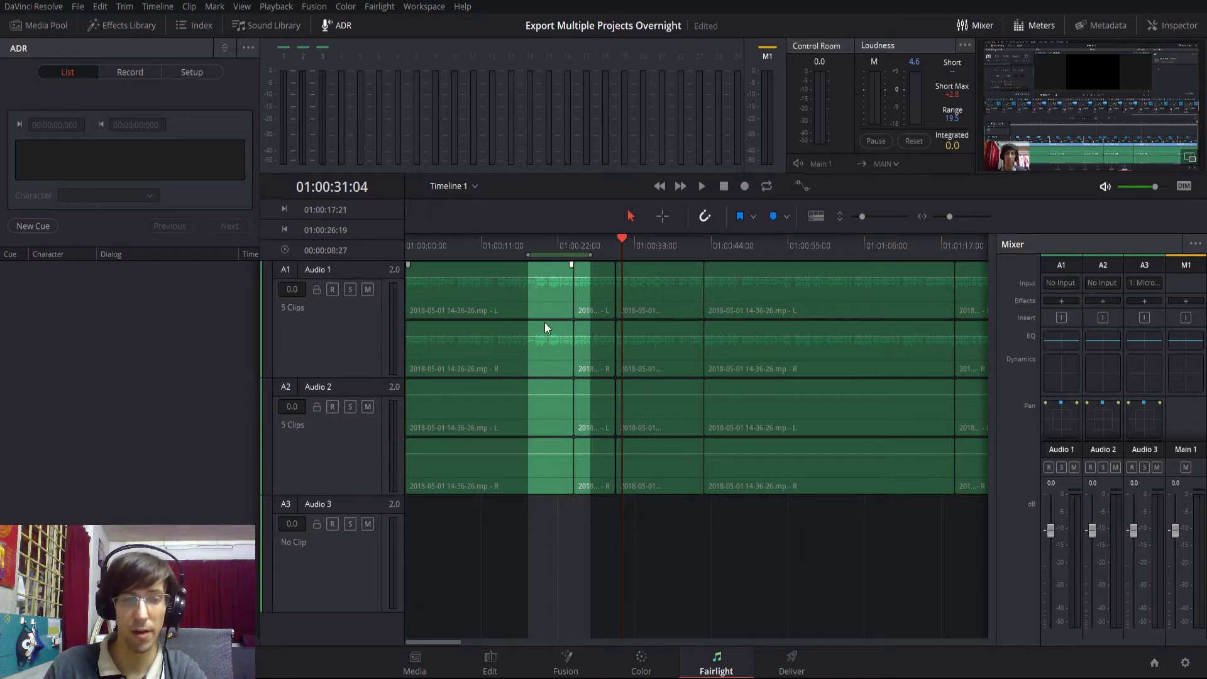
# Step: Hide and reshow the Mixer, then resize its panel beside the timeline
pyautogui.click(980, 28)
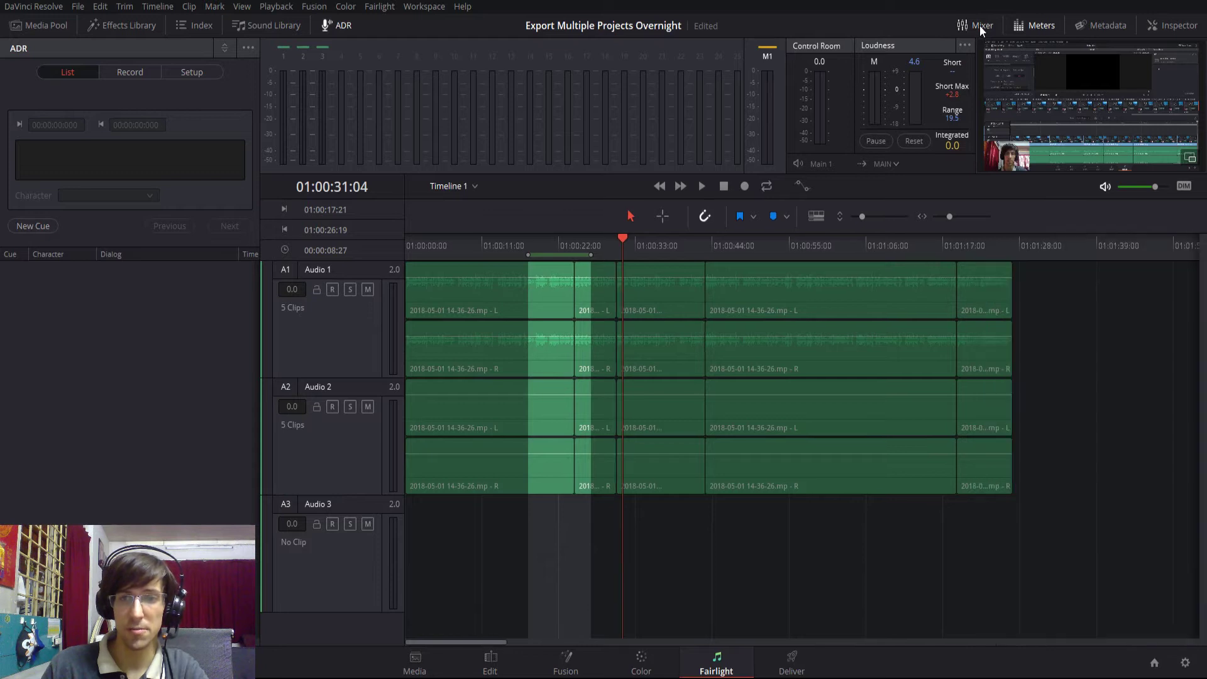
pyautogui.click(979, 25)
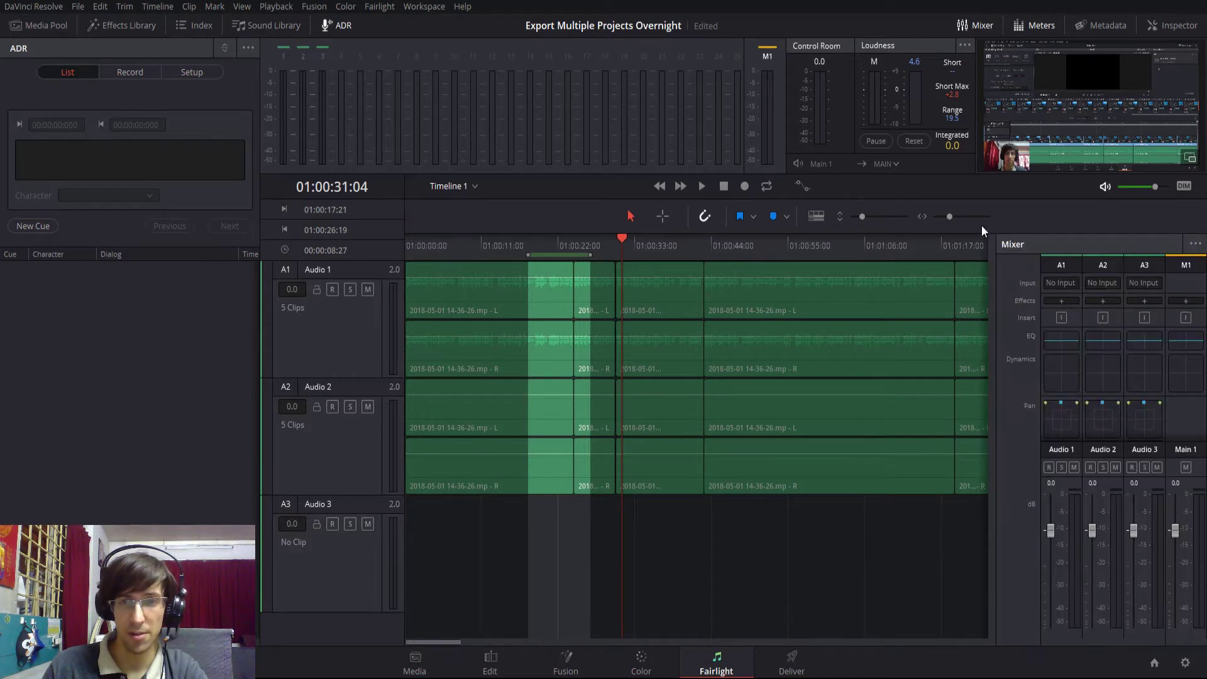
pyautogui.moveTo(995, 257); pyautogui.dragTo(1132, 265)
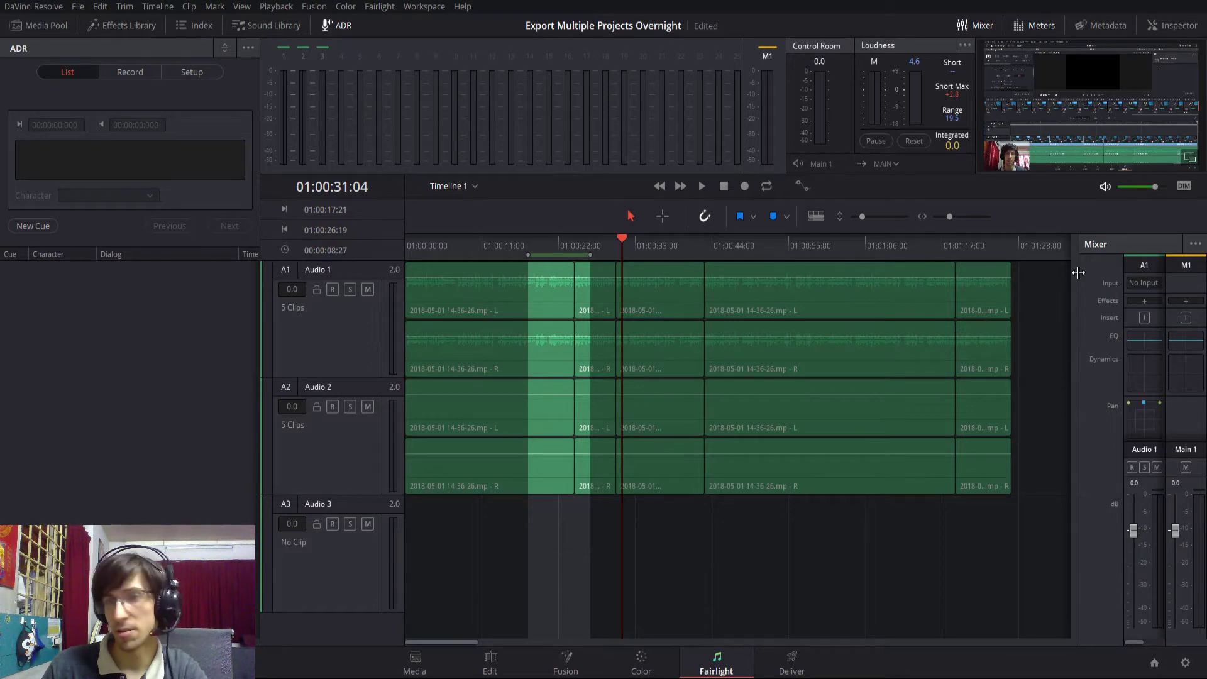
pyautogui.moveTo(1079, 271); pyautogui.dragTo(997, 285)
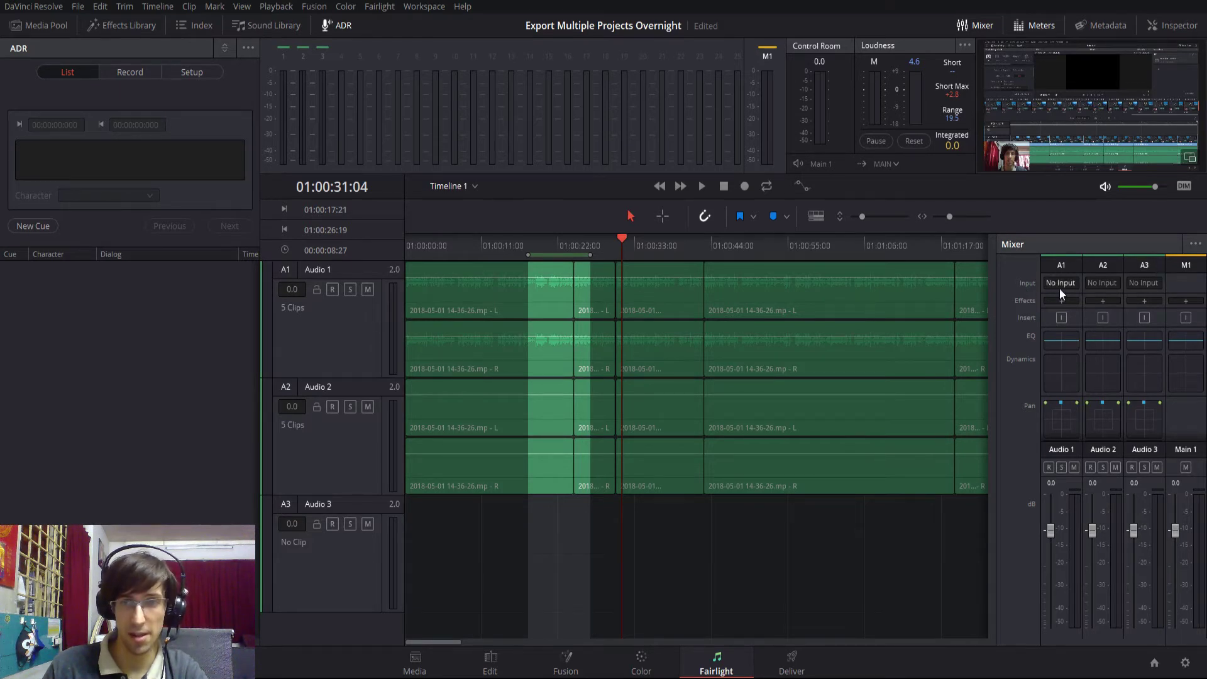
# Step: Patch the 1: Microphone source into Audio 3's input and close the Patch Input/Output window
pyautogui.click(1160, 286)
pyautogui.click(1153, 318)
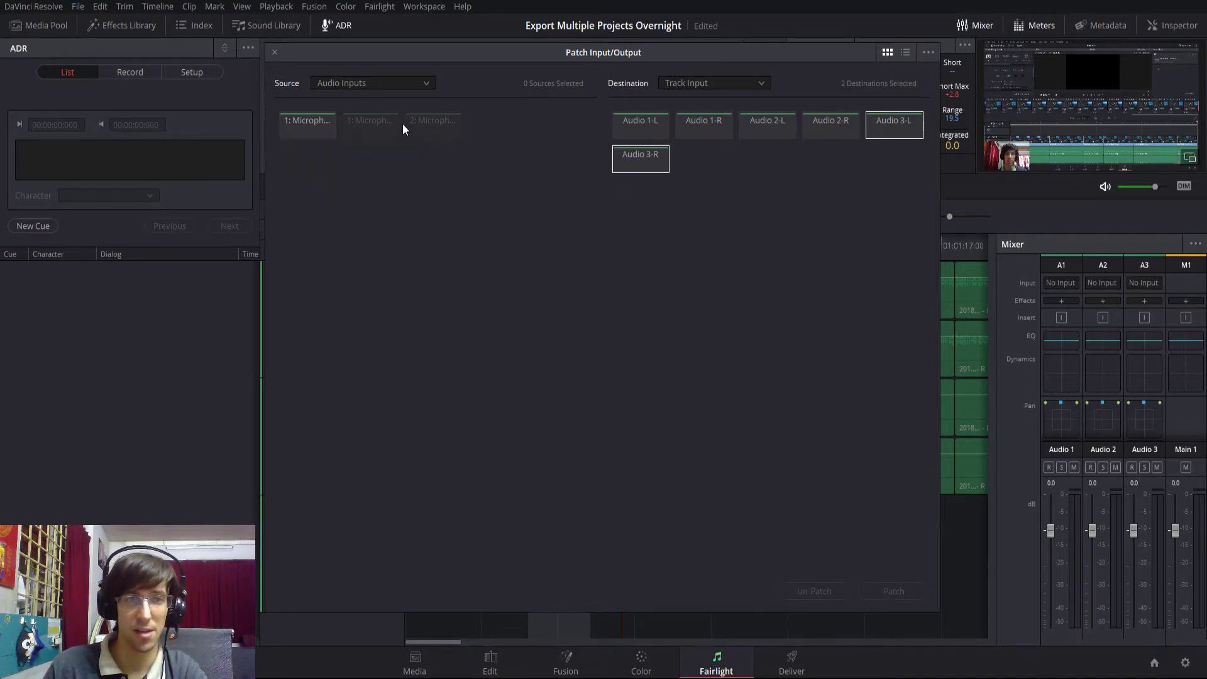
pyautogui.click(308, 126)
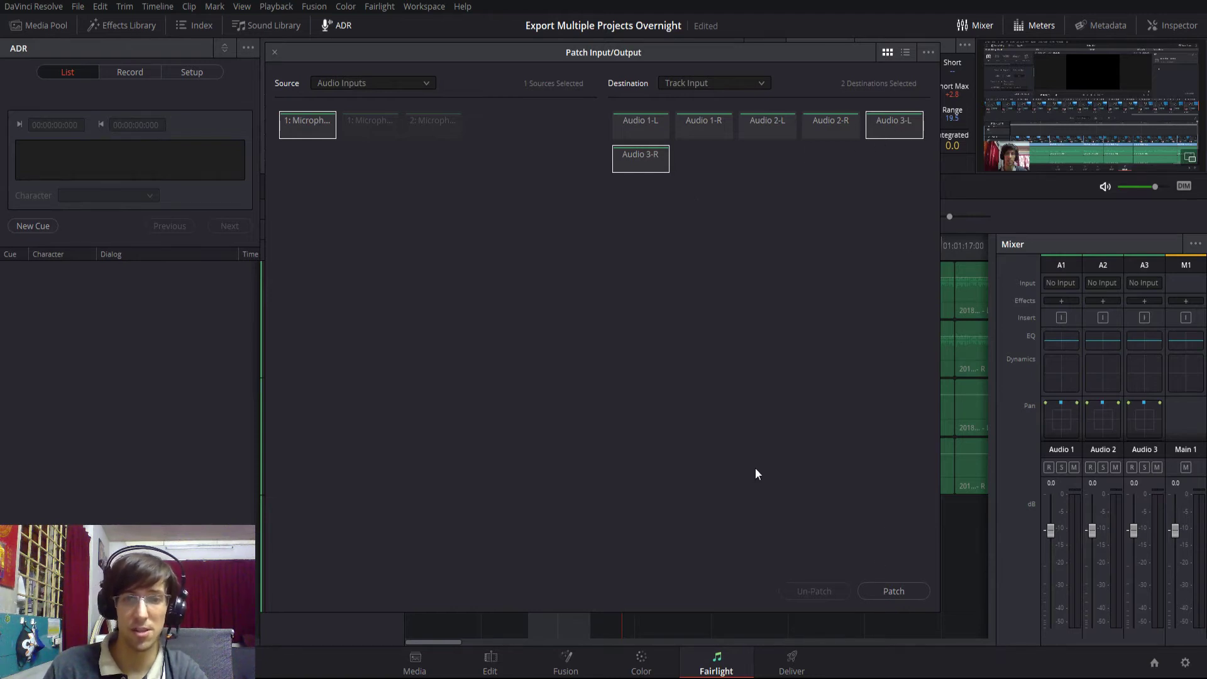
pyautogui.click(877, 594)
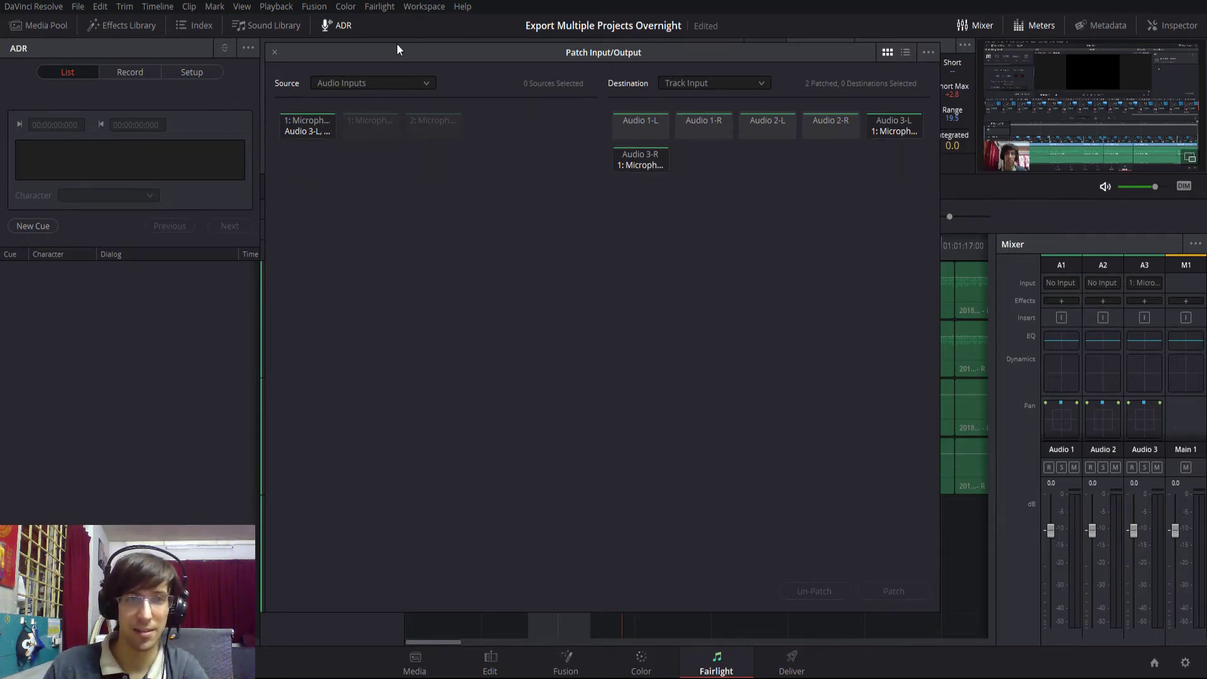
pyautogui.click(275, 53)
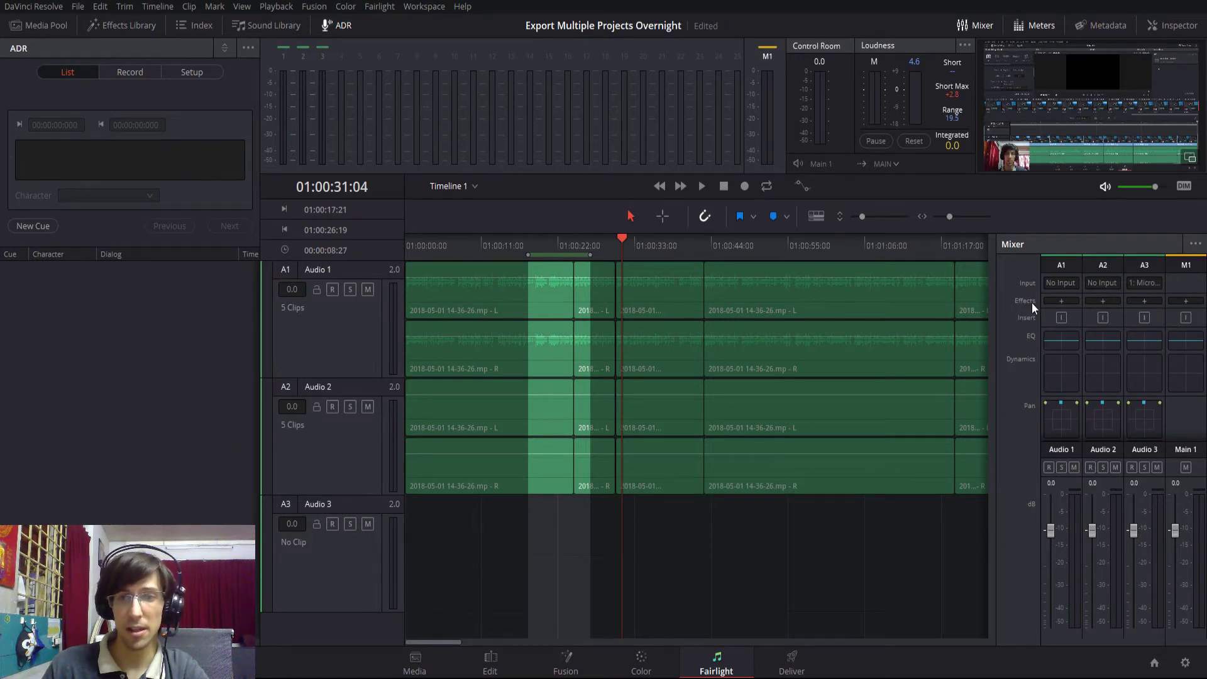
# Step: Add a FairlightFX Pitch effect to Audio 3 at +6 semitones, window moved upper left
pyautogui.click(1147, 301)
pyautogui.moveTo(1155, 317)
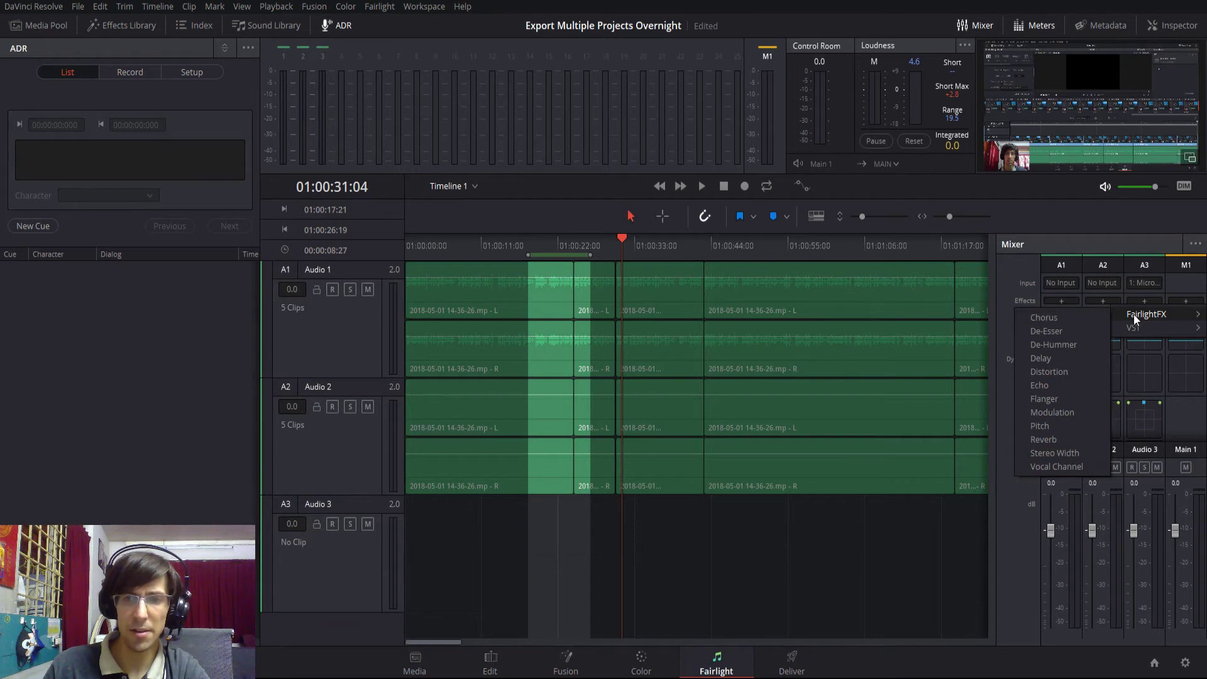
pyautogui.click(1071, 422)
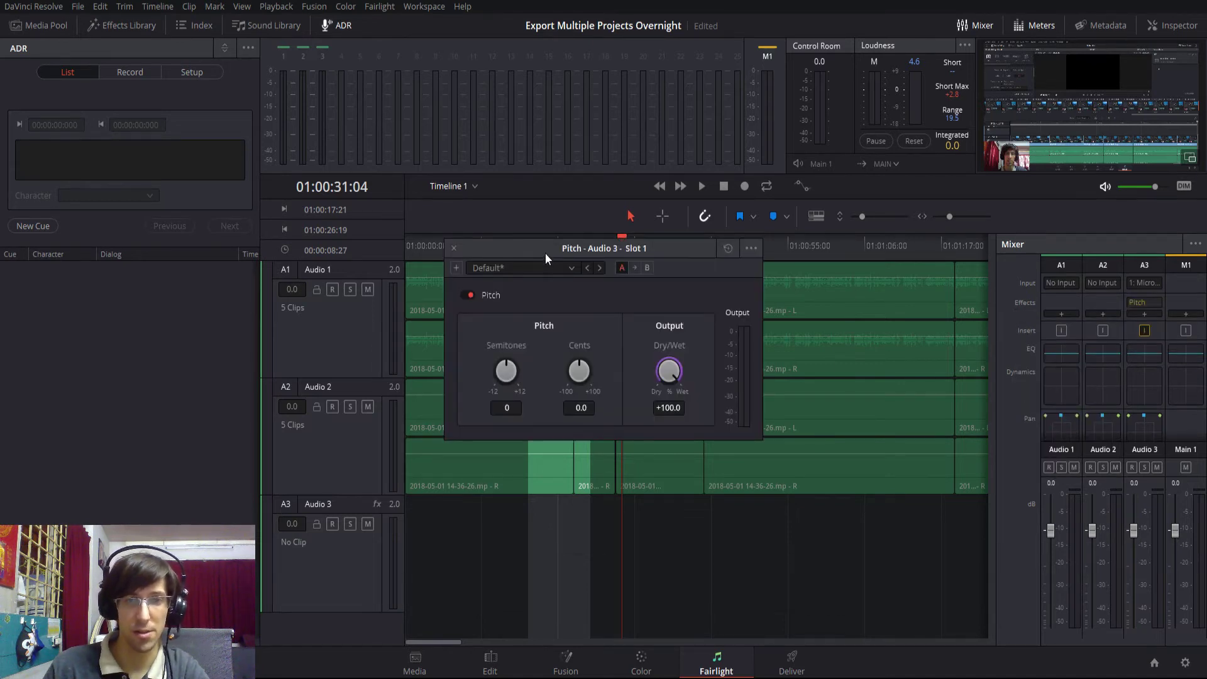
pyautogui.moveTo(545, 253); pyautogui.dragTo(750, 314)
pyautogui.moveTo(709, 425); pyautogui.dragTo(761, 409)
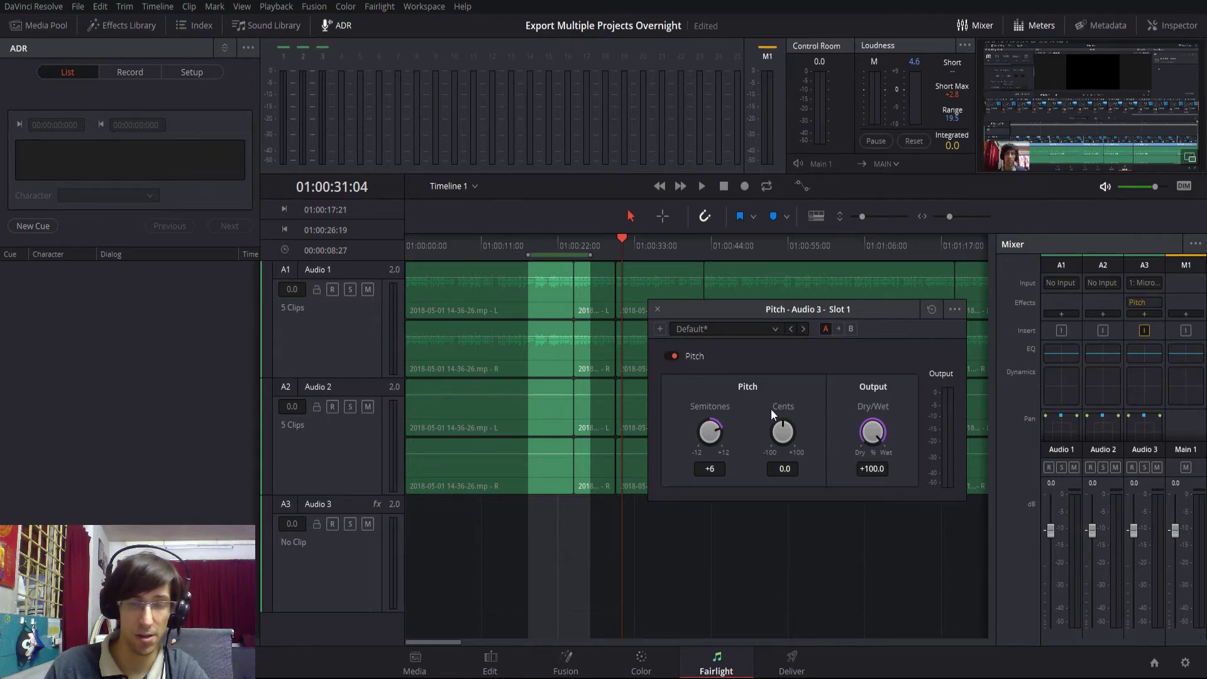
pyautogui.moveTo(885, 308); pyautogui.dragTo(308, 50)
# Step: Arm Audio 3 for recording and mark in and out points around 01:00:22
pyautogui.click(344, 598)
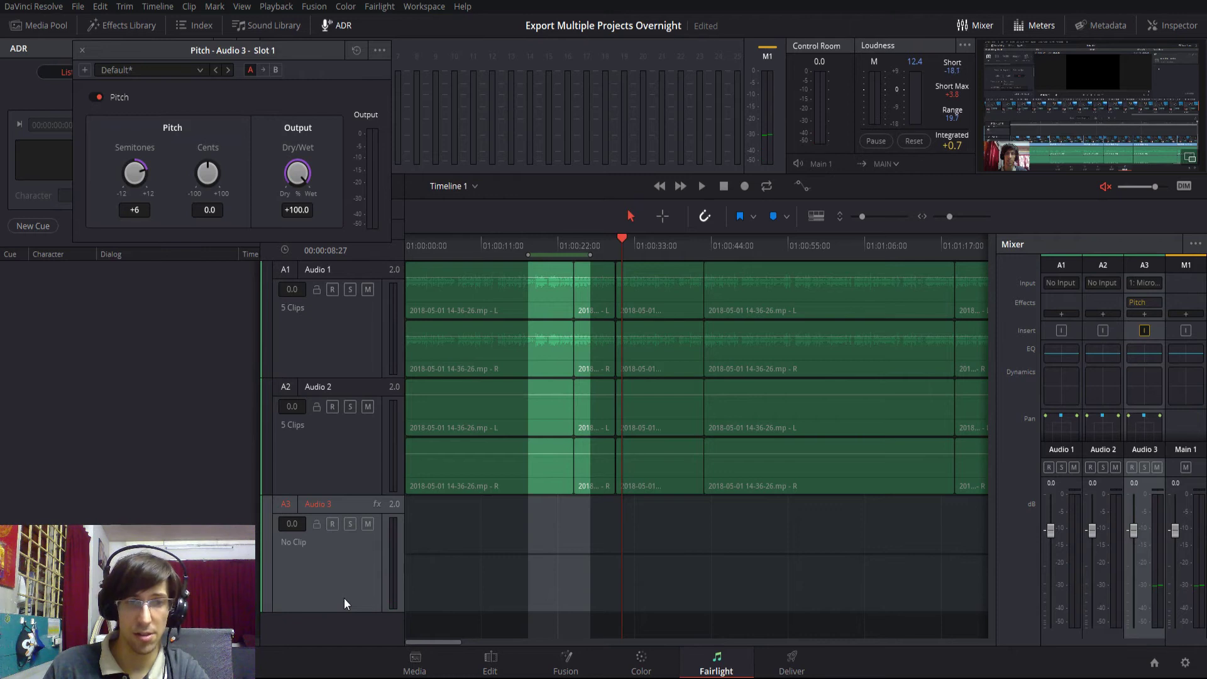
pyautogui.click(332, 525)
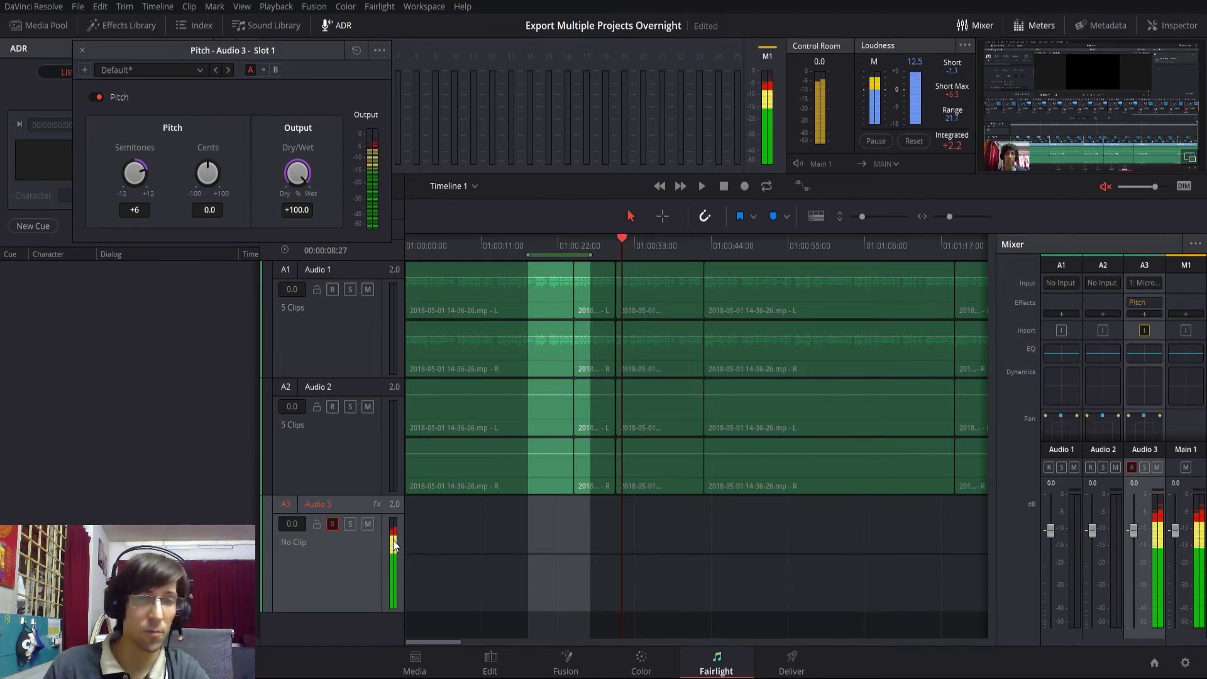
pyautogui.click(618, 239)
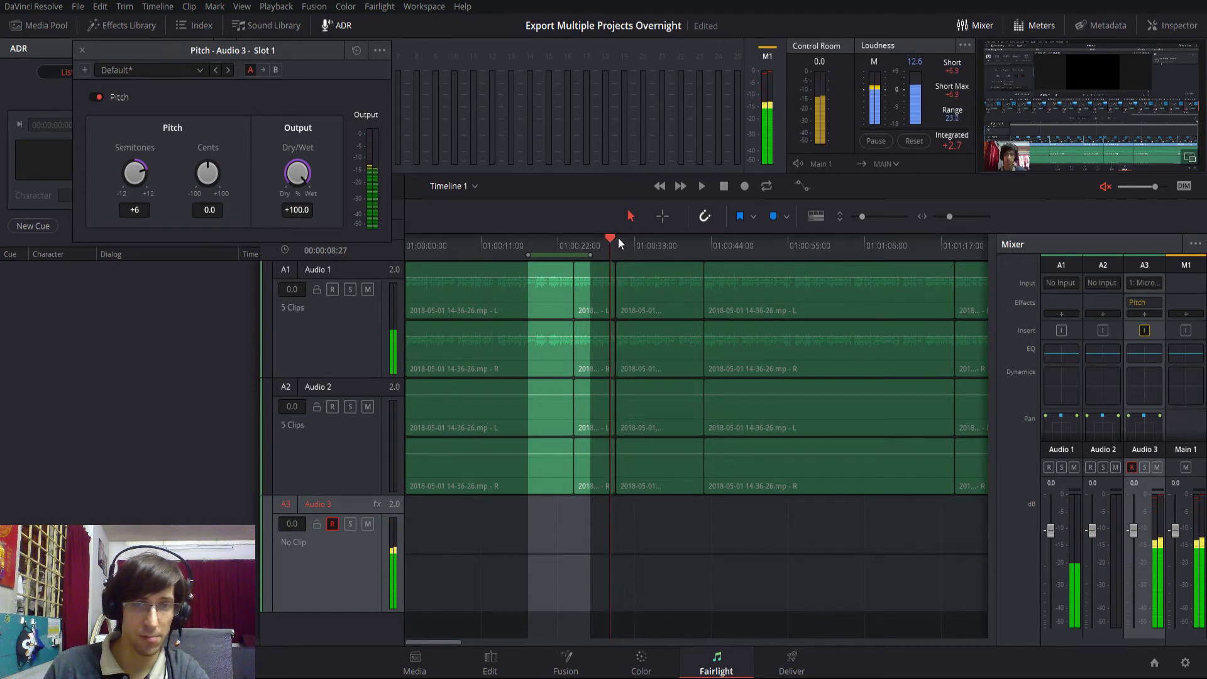
pyautogui.moveTo(619, 239); pyautogui.dragTo(626, 240)
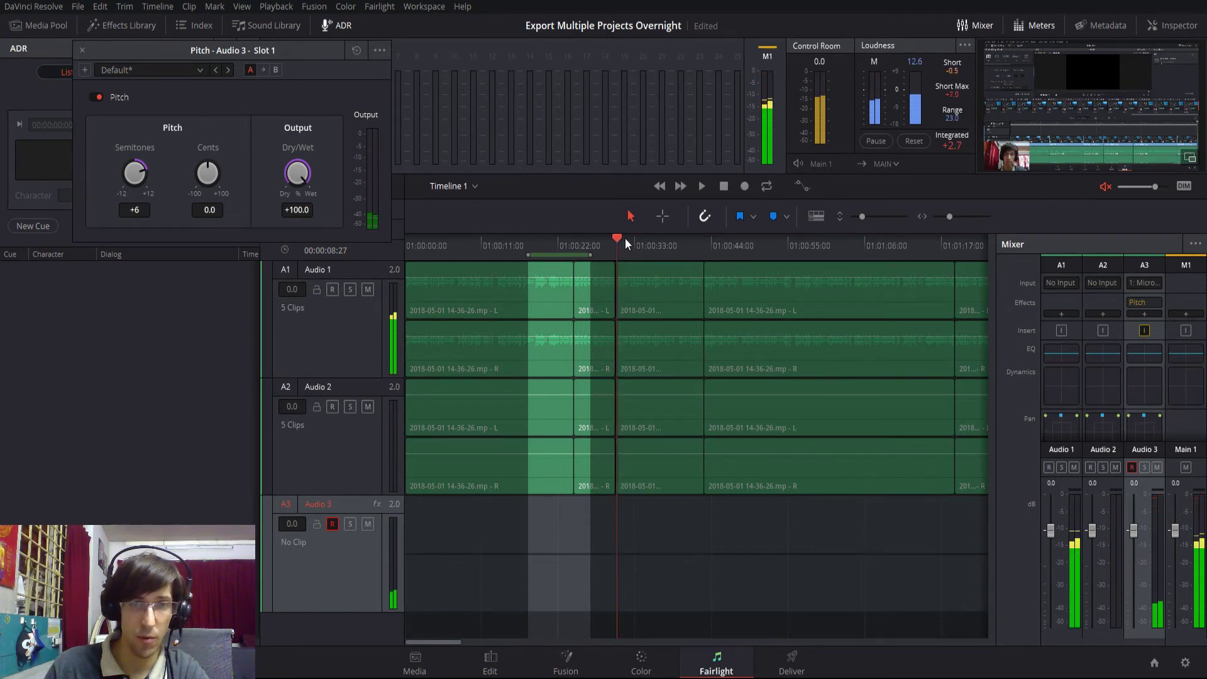
pyautogui.press('i')
pyautogui.click(705, 240)
pyautogui.press('o')
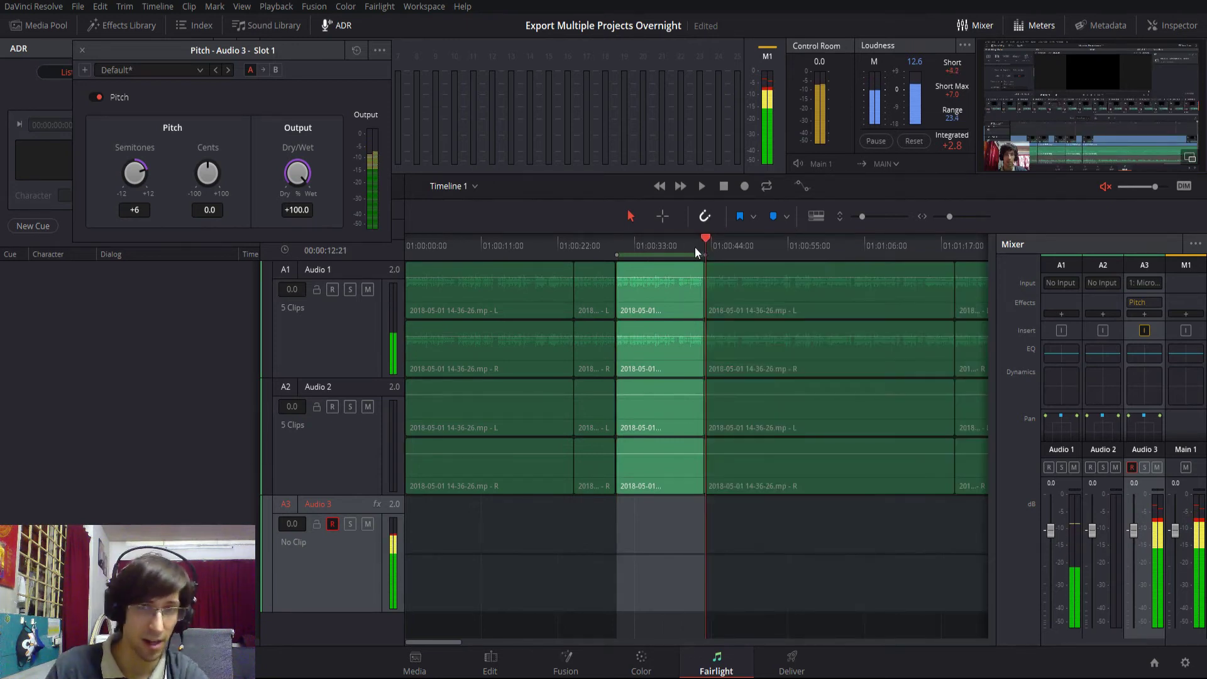
# Step: Scrub the playhead around the edit point to preview the audio
pyautogui.click(745, 187)
pyautogui.click(632, 240)
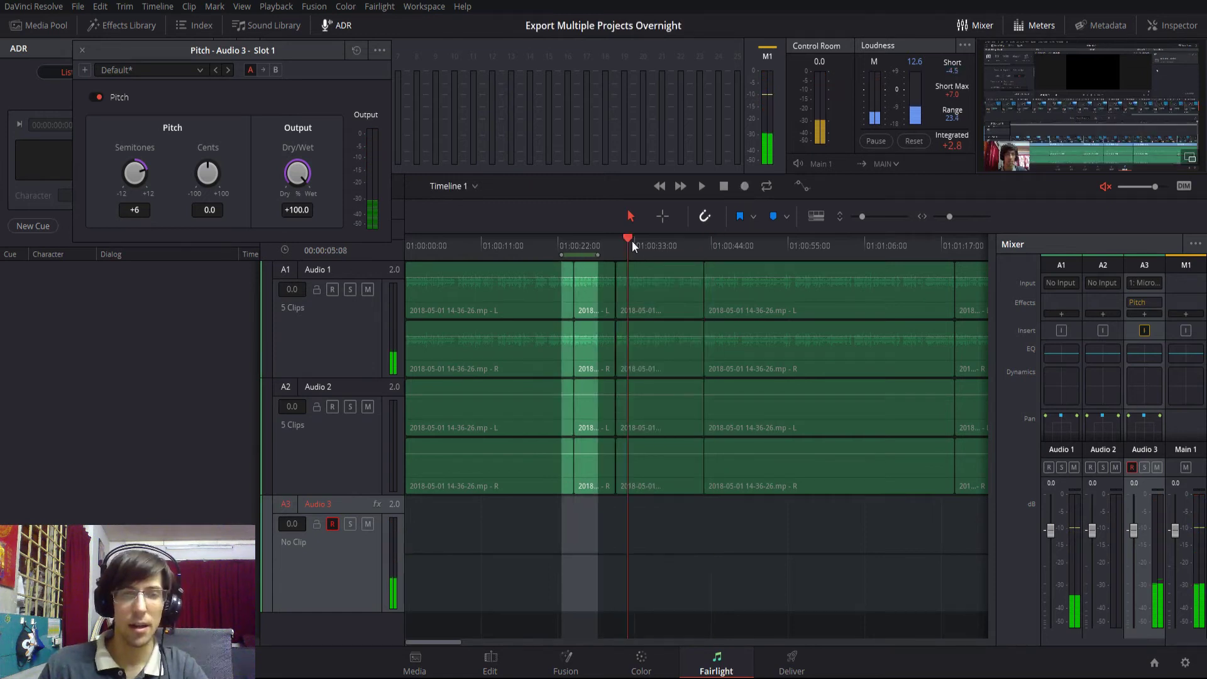
pyautogui.moveTo(632, 241)
pyautogui.mouseDown()
pyautogui.moveTo(646, 239)
pyautogui.moveTo(616, 240)
pyautogui.mouseUp()
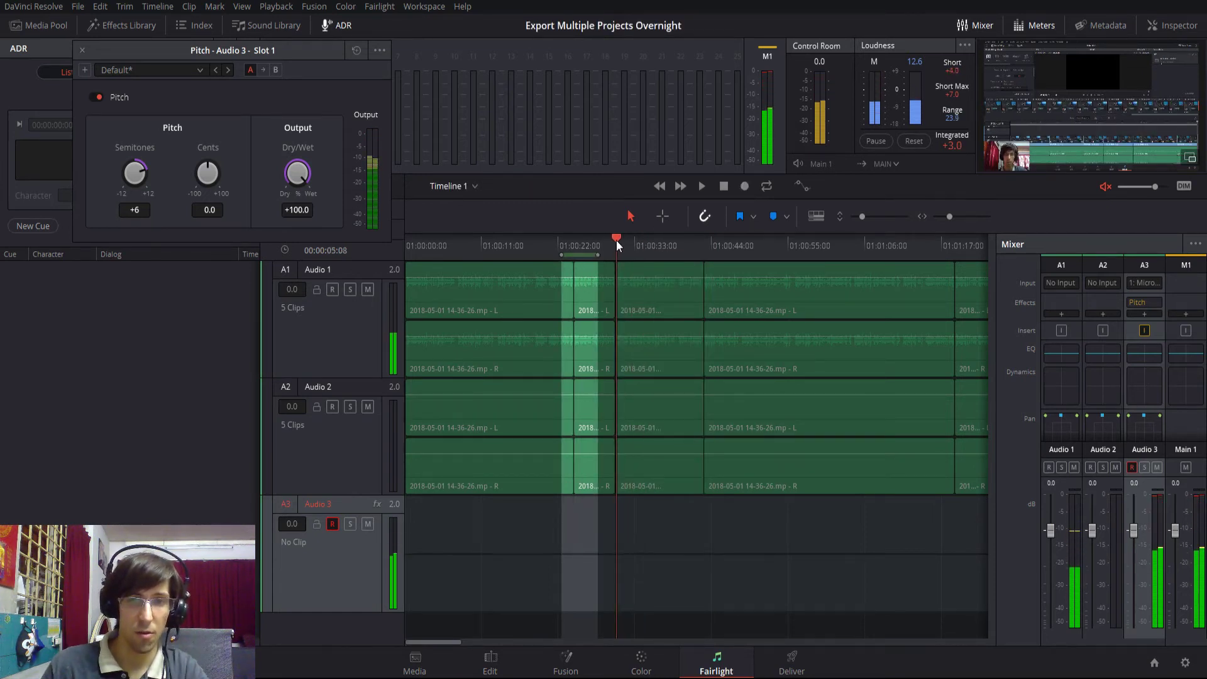
# Step: Record the pitch-shifted voiceover onto Audio 3, roughly 01:00:27 to 01:00:53
pyautogui.click(744, 188)
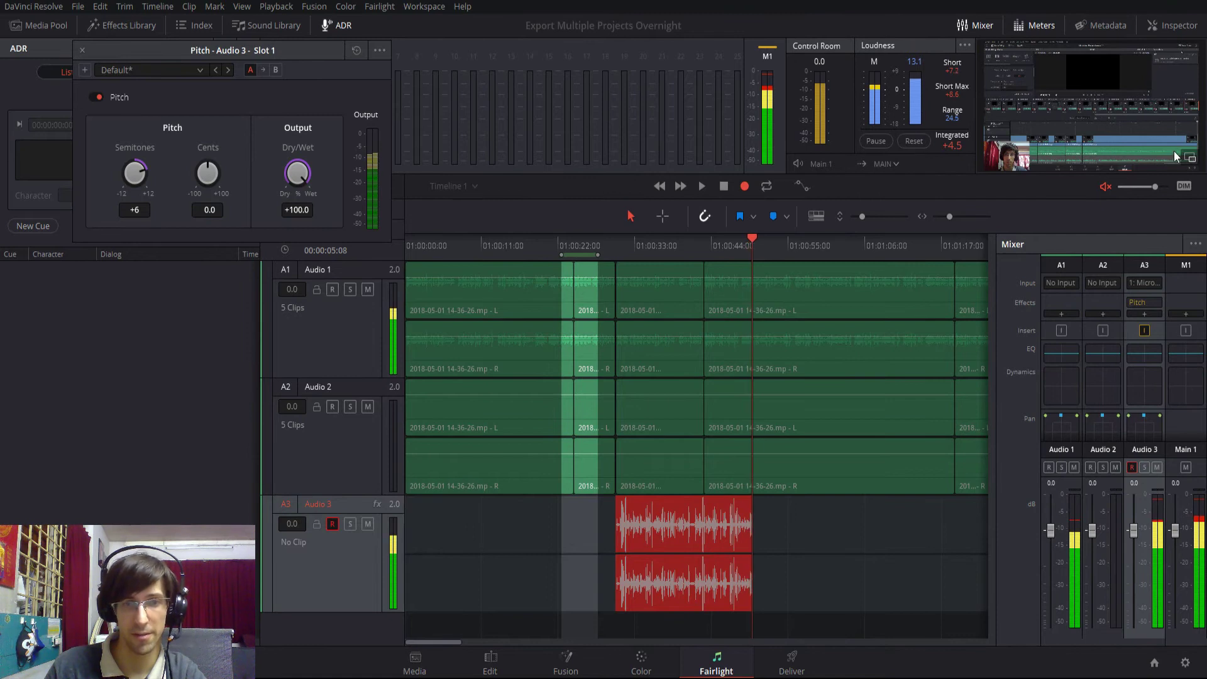
pyautogui.click(725, 187)
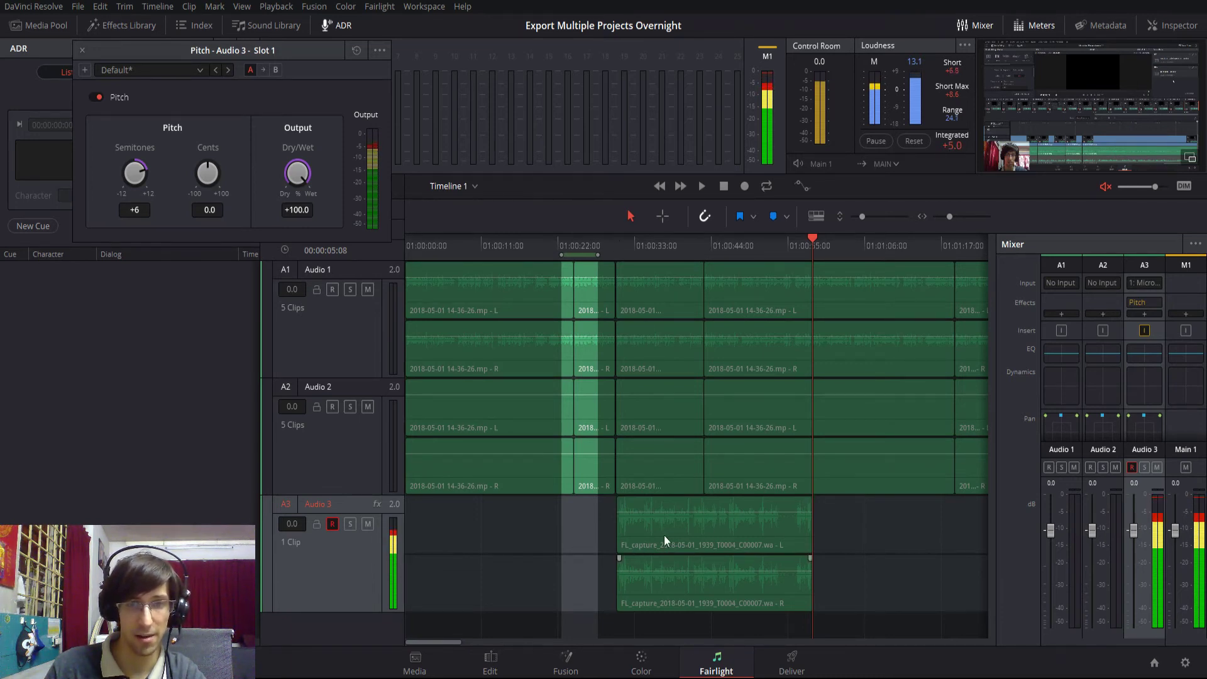
# Step: Disarm Audio 3, unmute monitoring, mute Audio 1 and Audio 2, and play back the voiceover
pyautogui.click(615, 245)
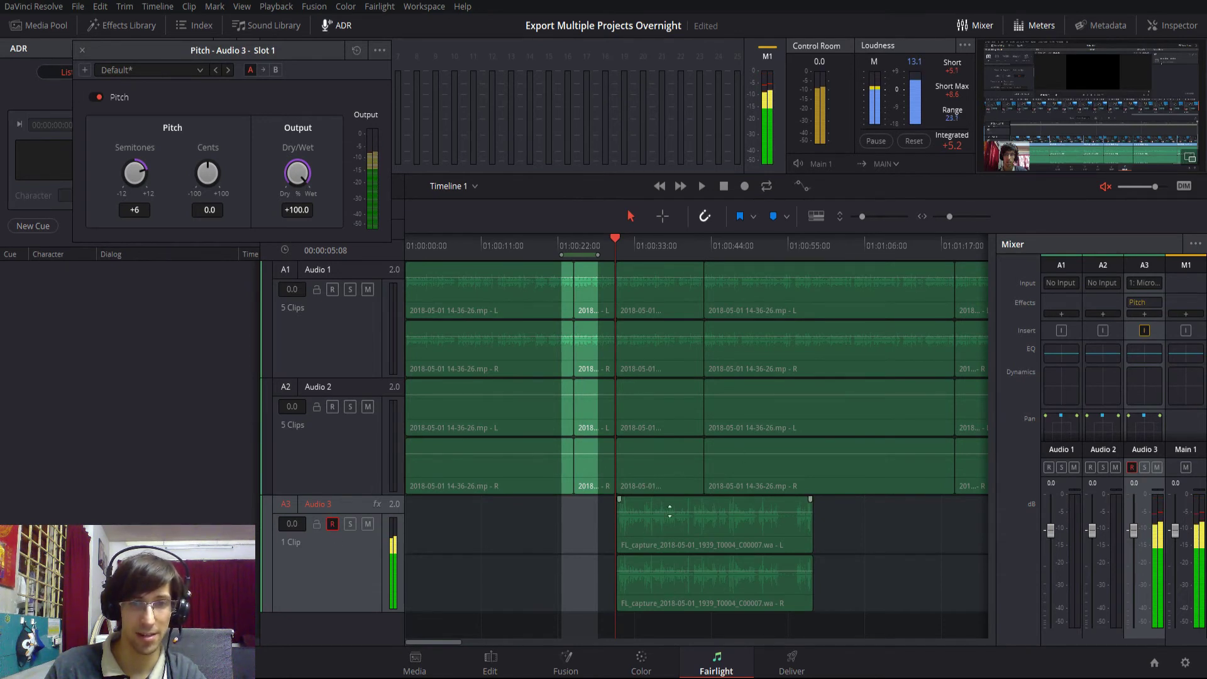
pyautogui.click(335, 522)
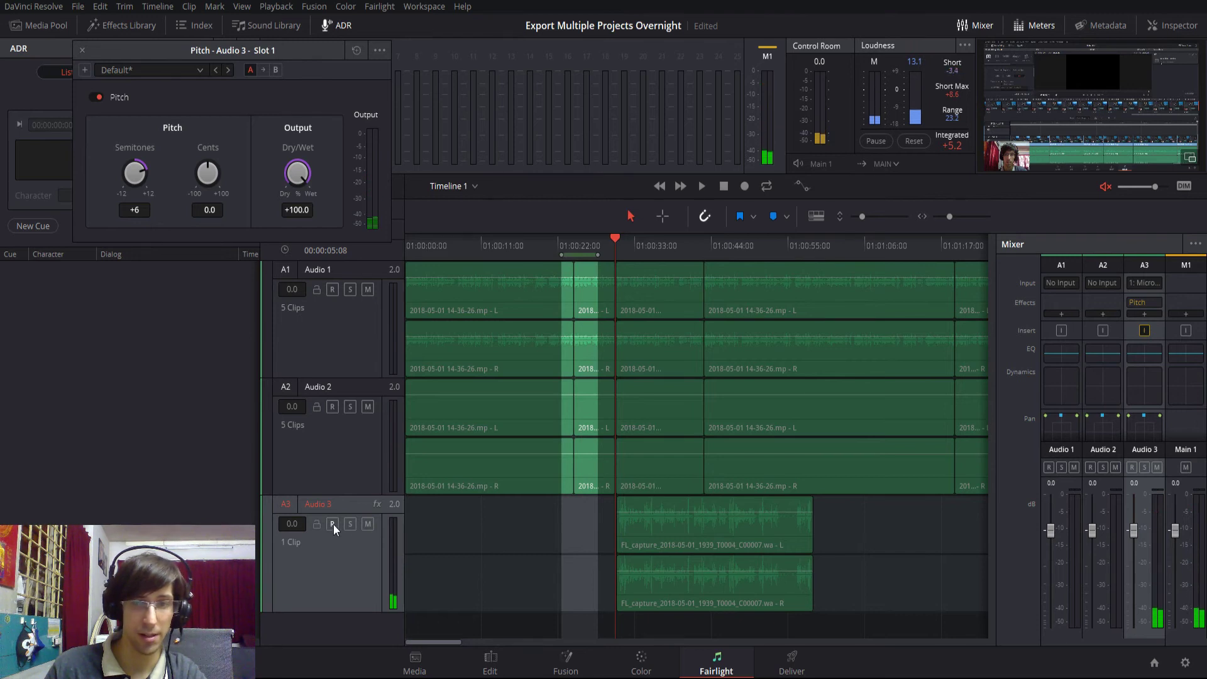
pyautogui.click(1106, 187)
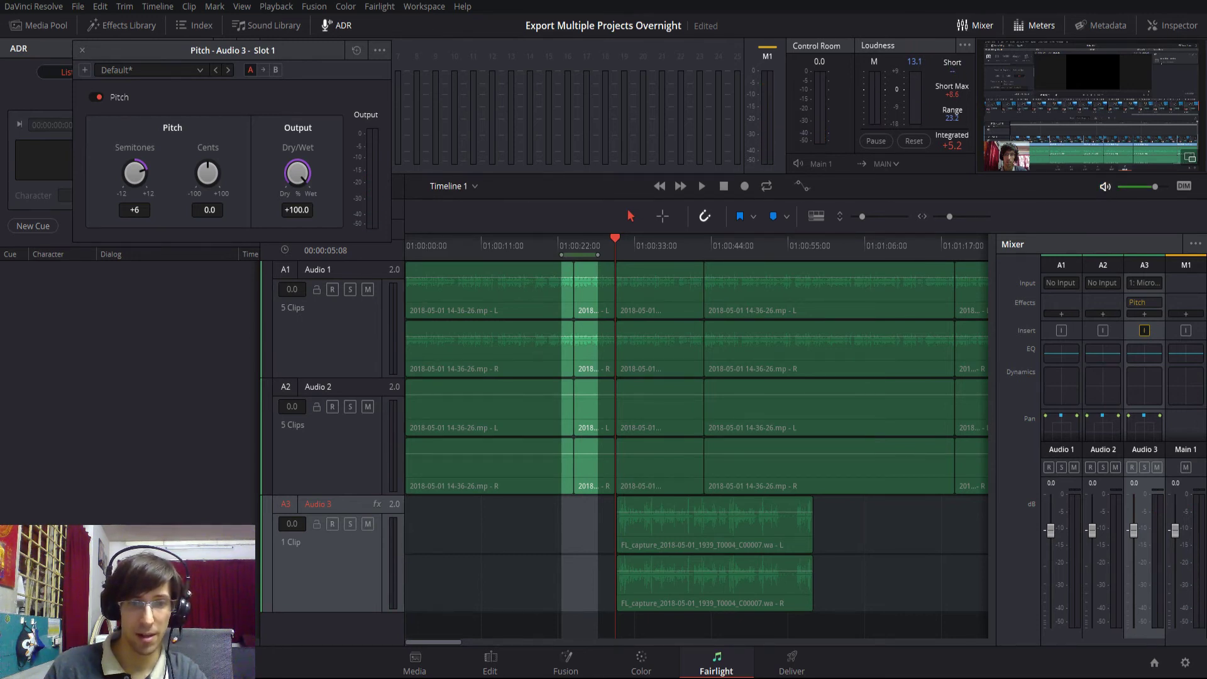
pyautogui.hotkey('alt', 'Tab')
pyautogui.hotkey('alt', 'Tab')
pyautogui.click(368, 406)
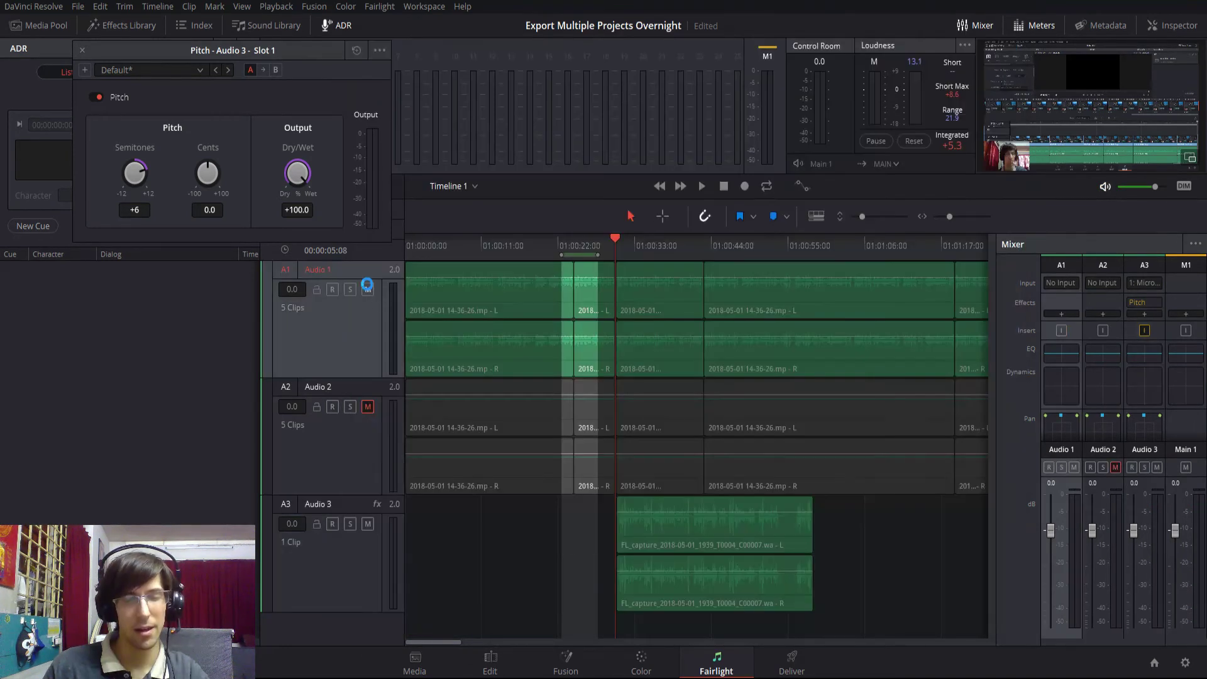
pyautogui.click(368, 289)
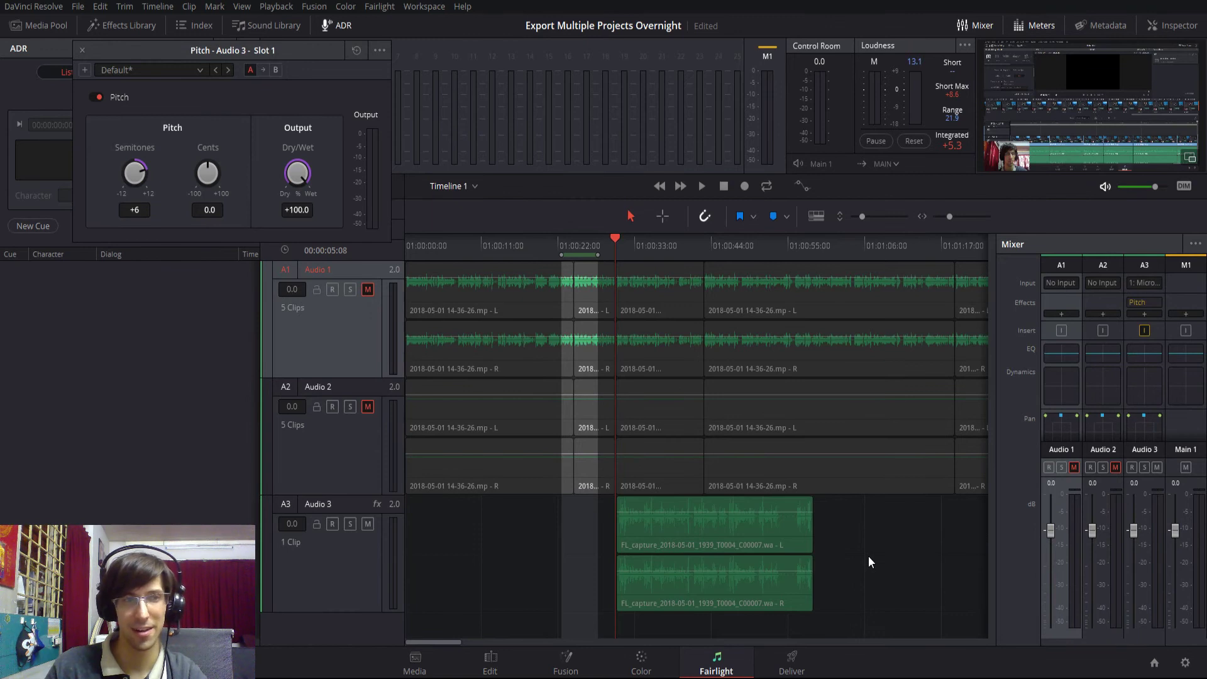
pyautogui.press('space')
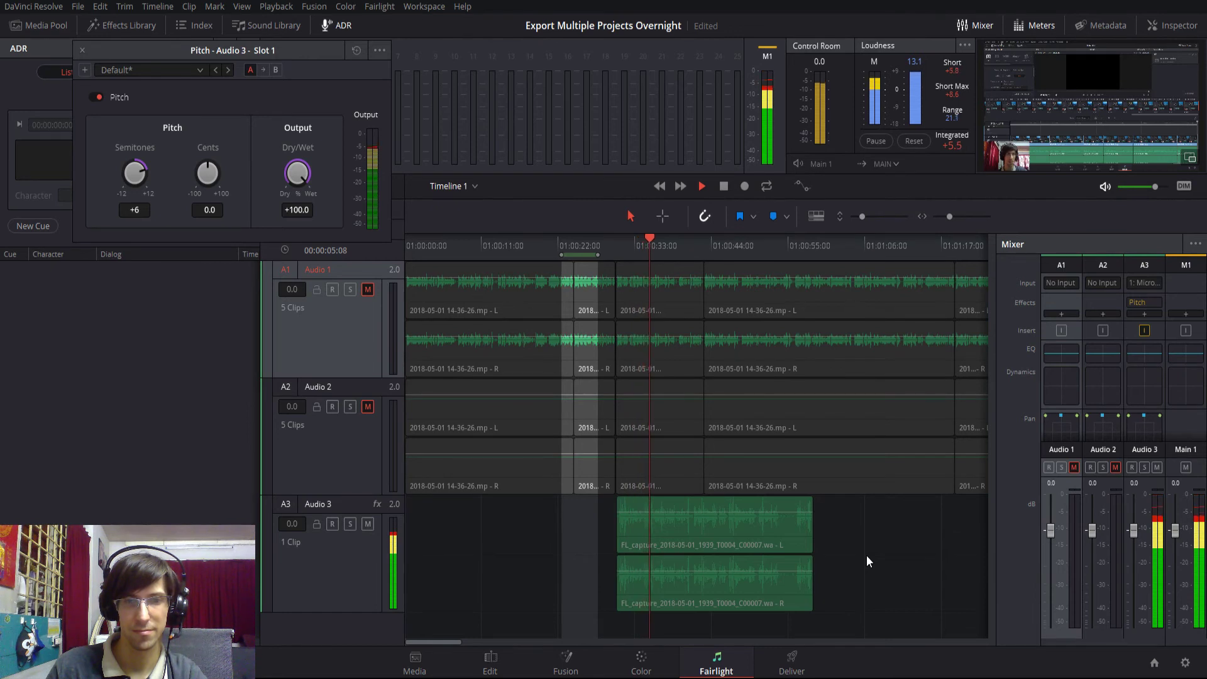
pyautogui.press('space')
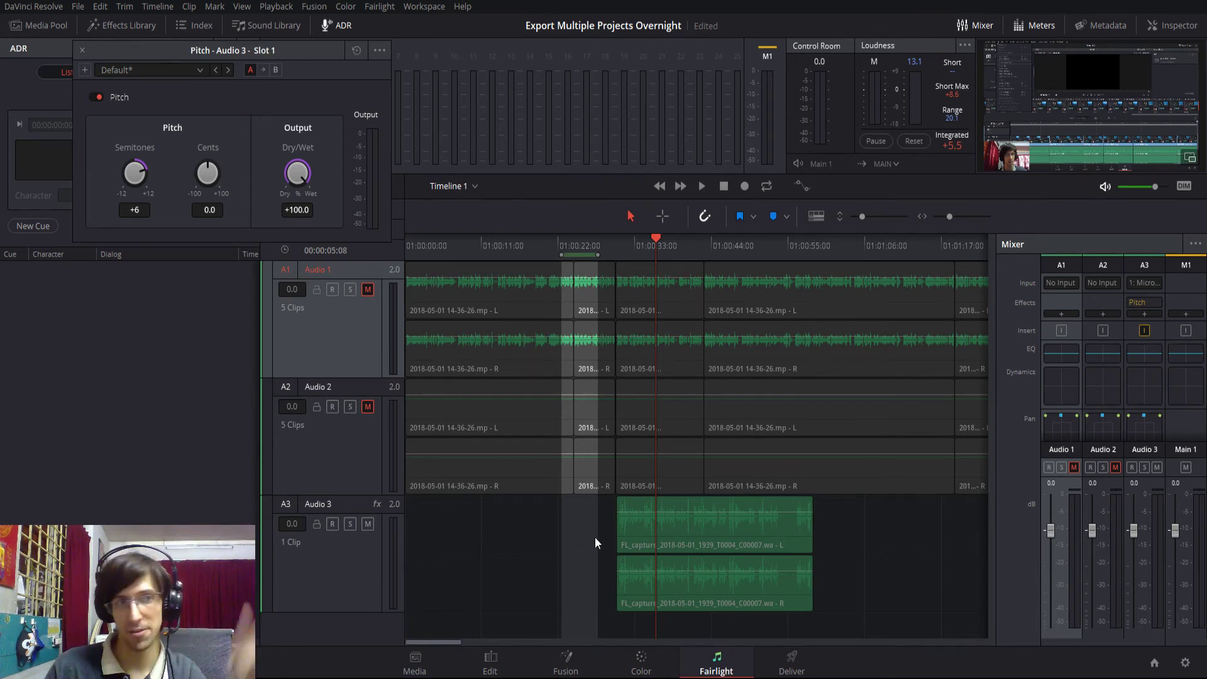
# Step: Close the track Pitch window and apply a clip Pitch effect set to -6 semitones
pyautogui.click(82, 50)
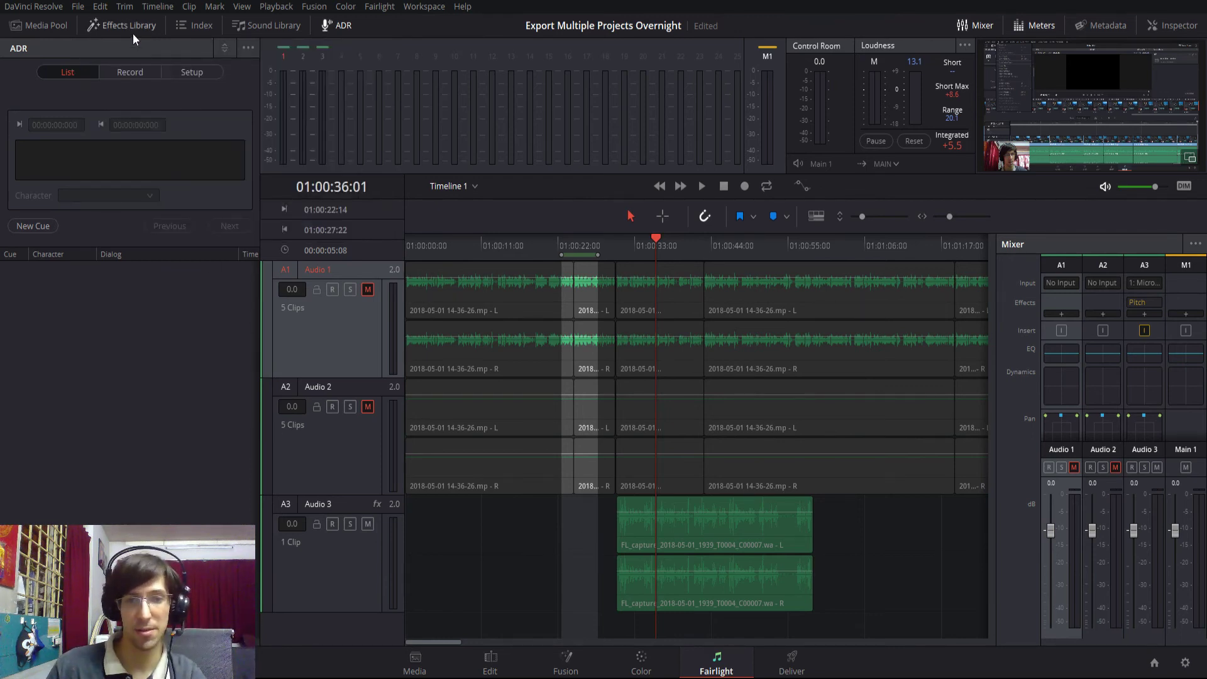
pyautogui.click(153, 29)
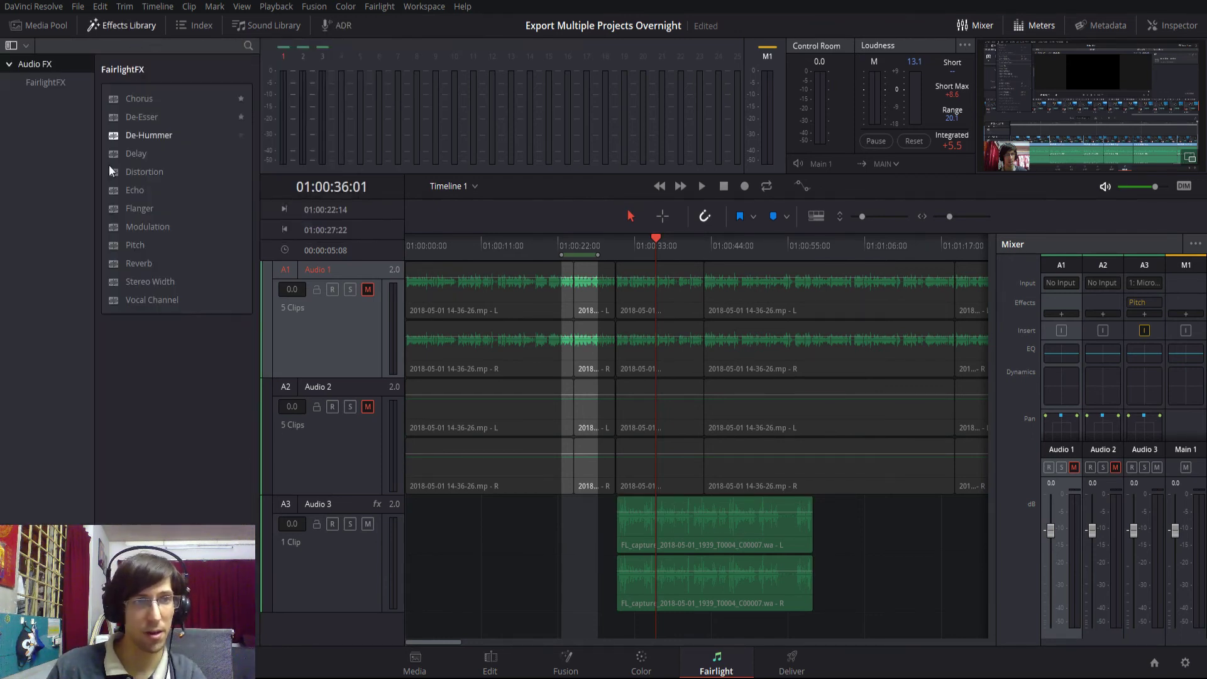
pyautogui.moveTo(152, 246); pyautogui.dragTo(703, 533)
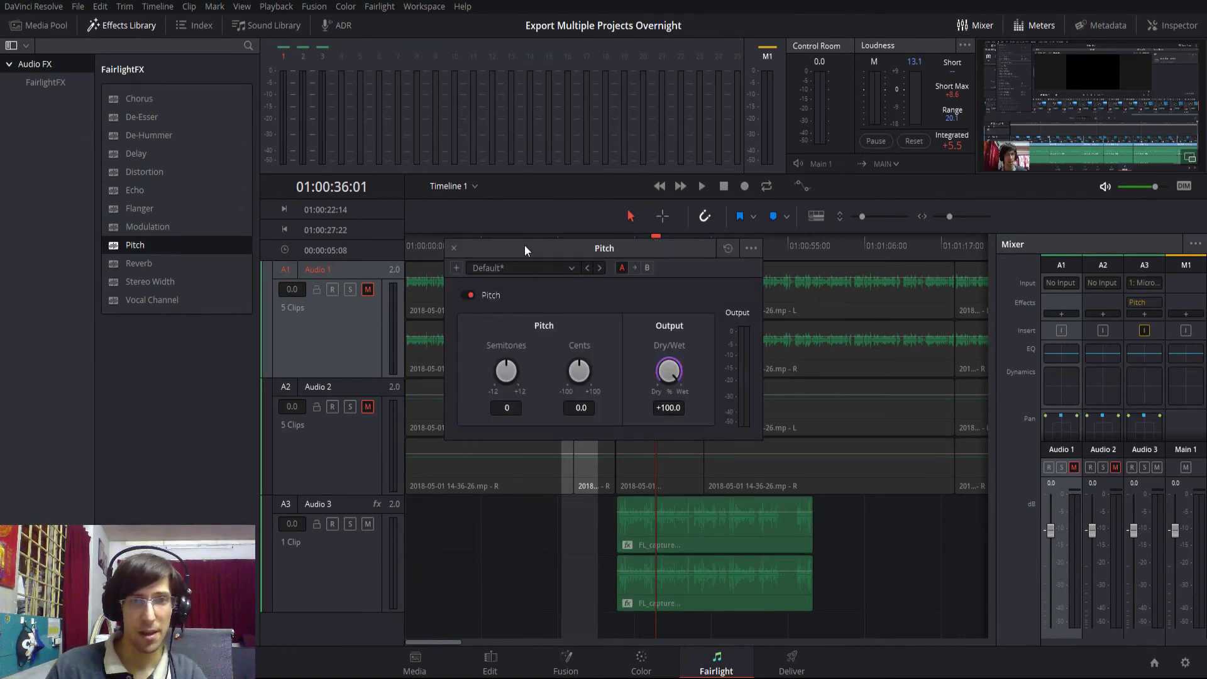
pyautogui.moveTo(506, 232); pyautogui.dragTo(352, 194)
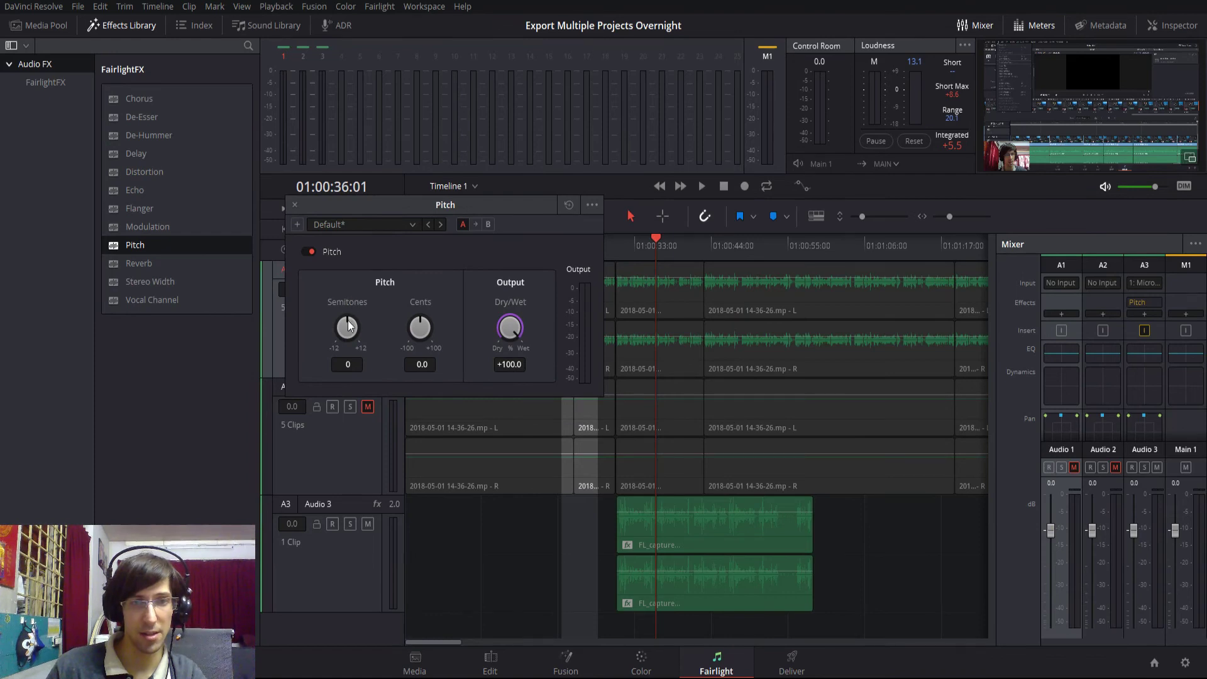
pyautogui.moveTo(327, 360); pyautogui.dragTo(311, 416)
pyautogui.moveTo(303, 470); pyautogui.dragTo(290, 485)
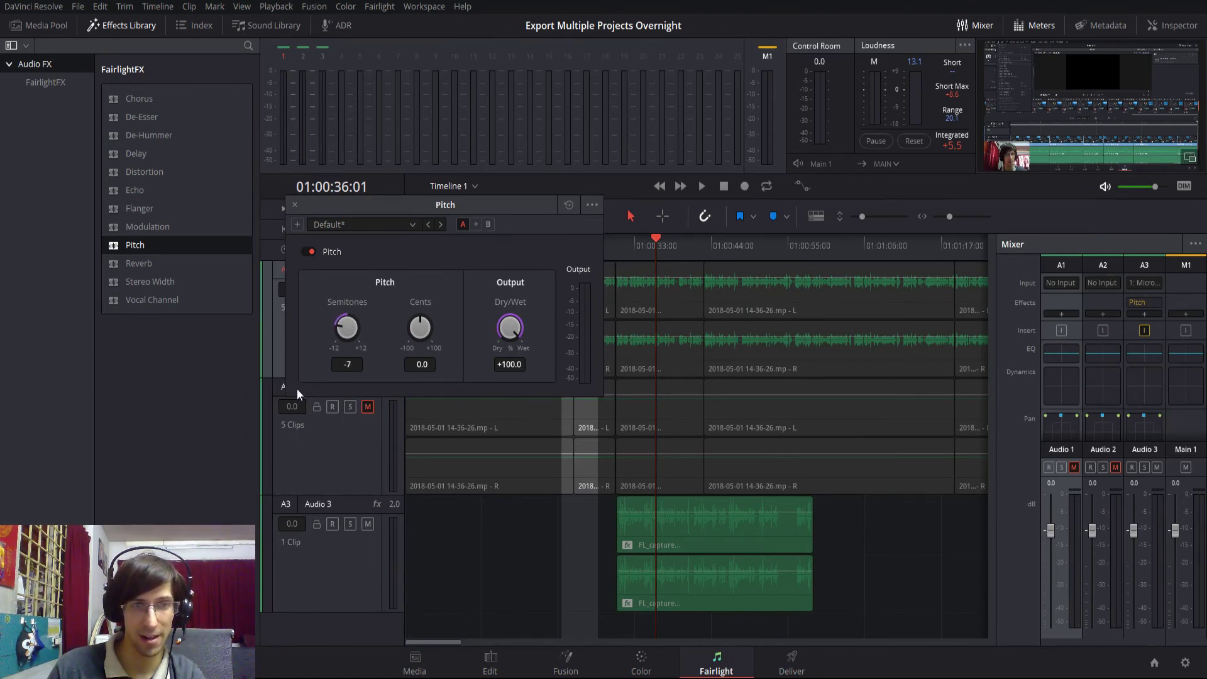
pyautogui.moveTo(394, 202); pyautogui.dragTo(194, 205)
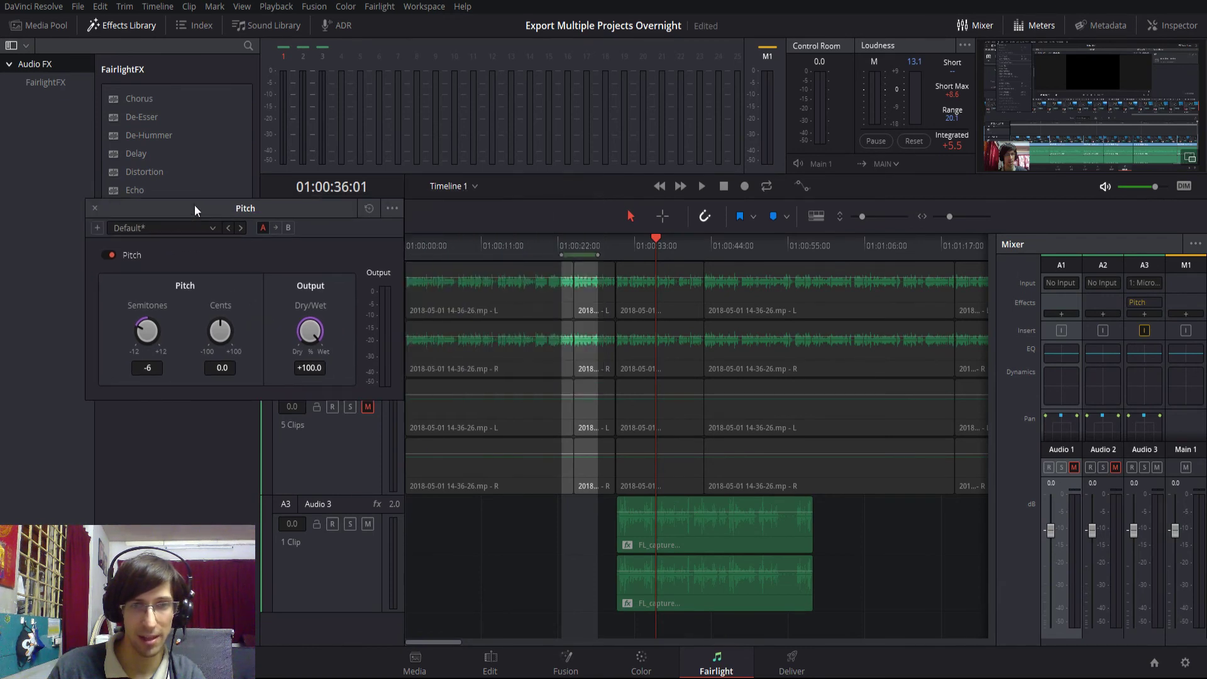
# Step: Play back the lowered voiceover from 01:00:30:06
pyautogui.click(614, 254)
pyautogui.press('space')
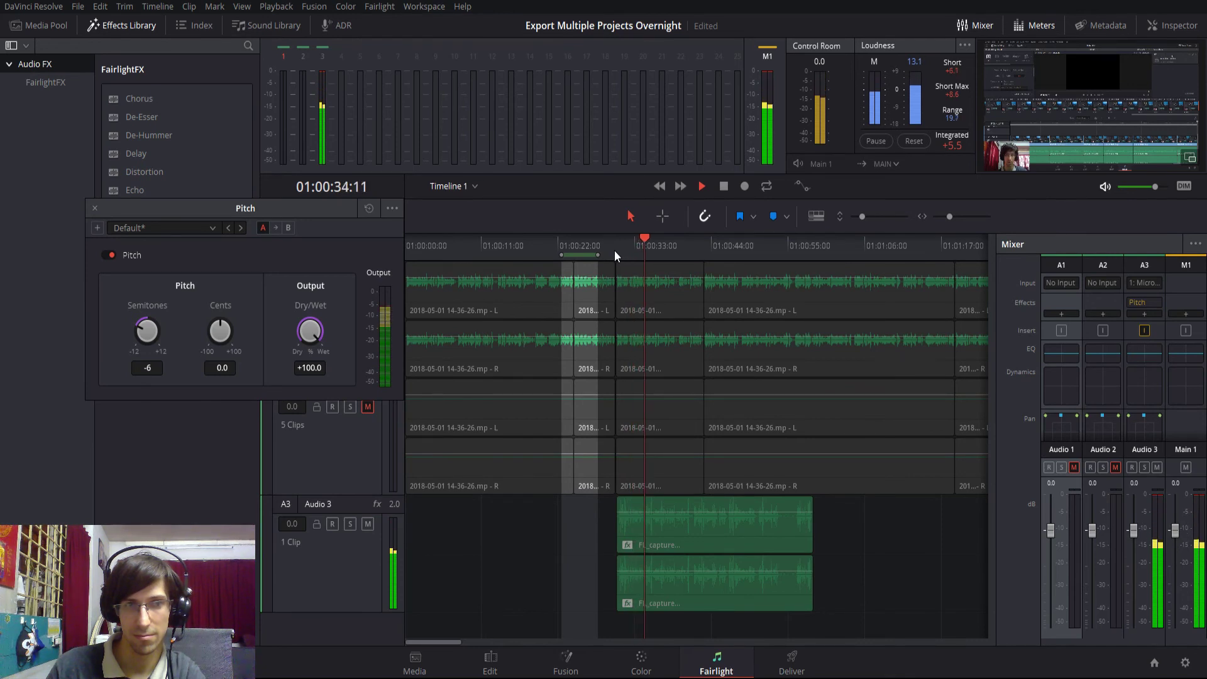
pyautogui.press('space')
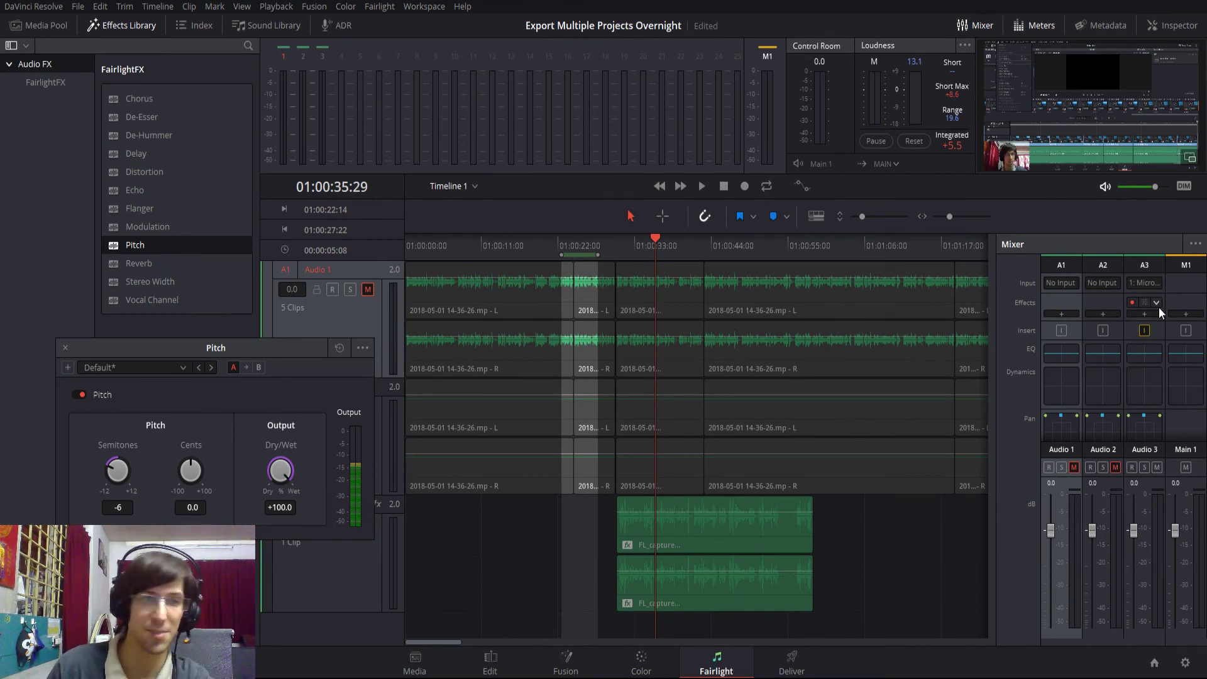
# Step: Delete the track-level Pitch plugin from Audio 3's mixer Effects slot
pyautogui.moveTo(210, 357); pyautogui.dragTo(242, 363)
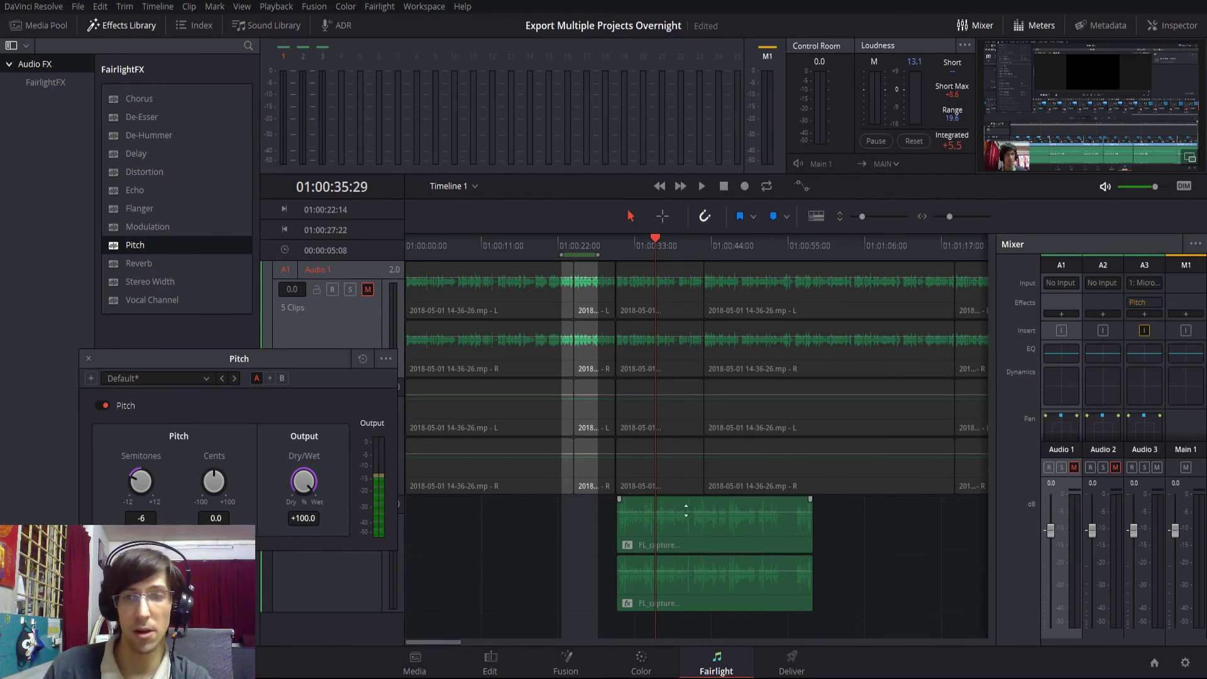
pyautogui.click(1156, 303)
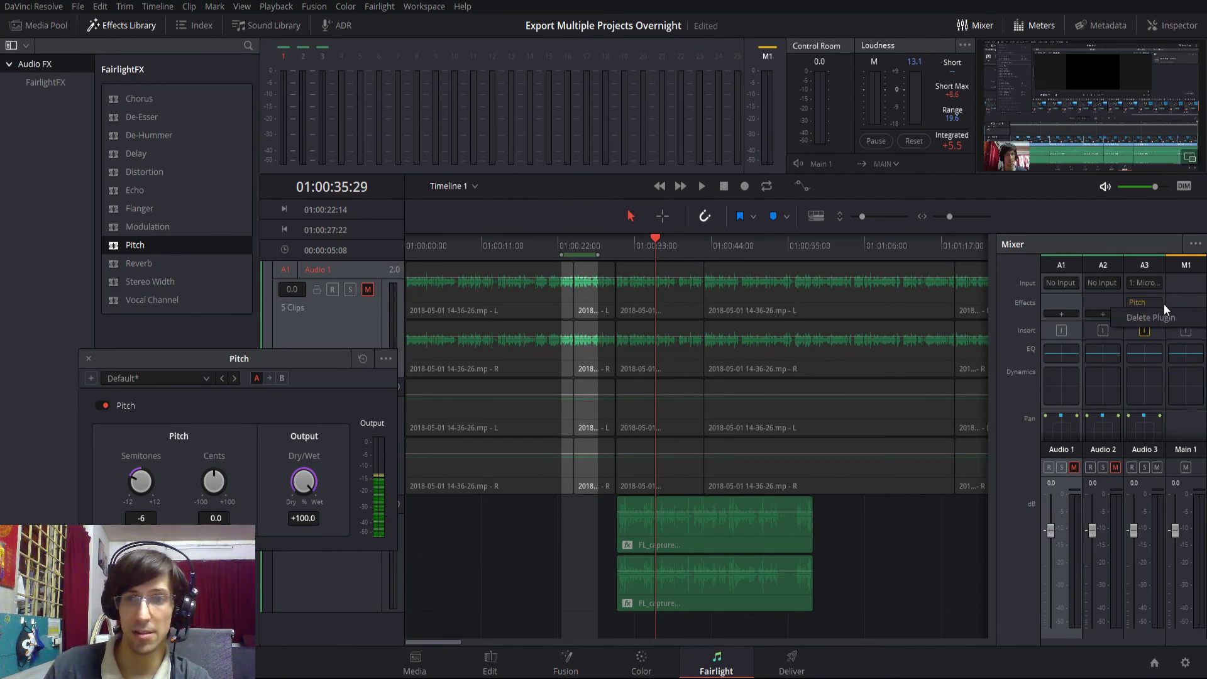
pyautogui.click(1163, 318)
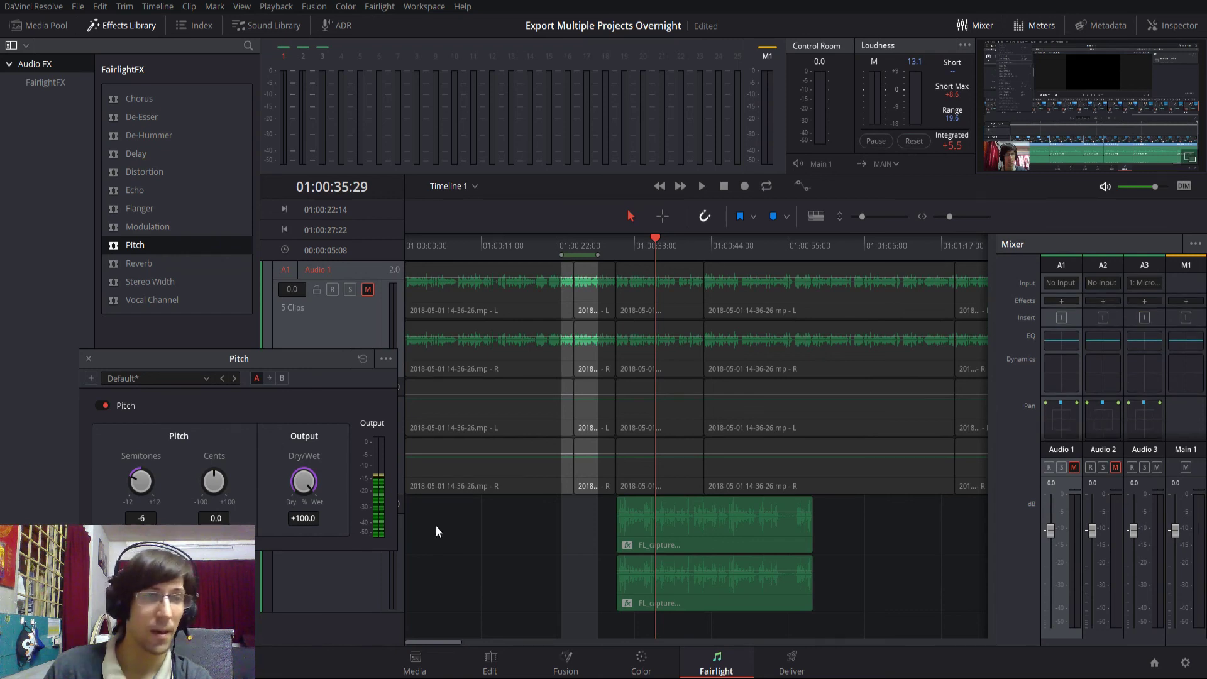